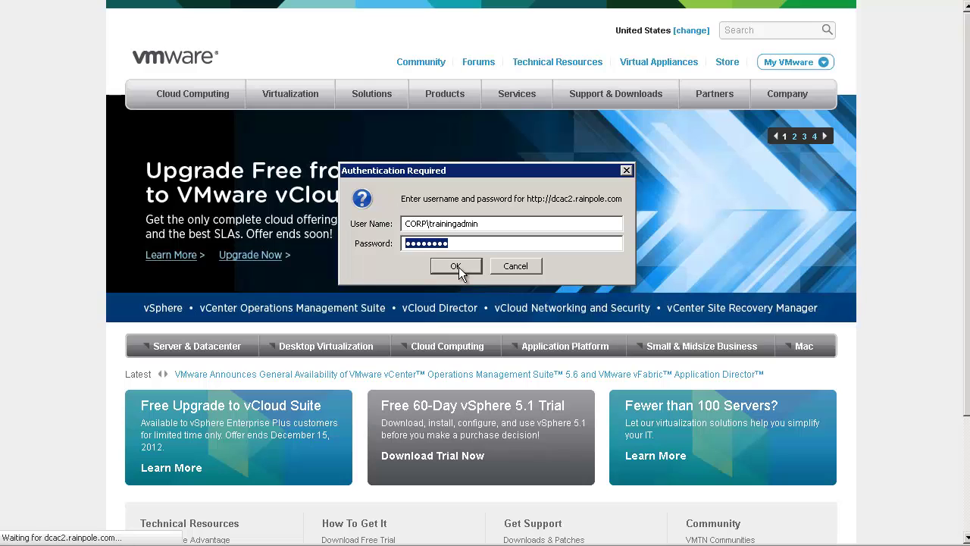
Submit the administrator credentials to log on to vCloud Automation Center.
click(456, 266)
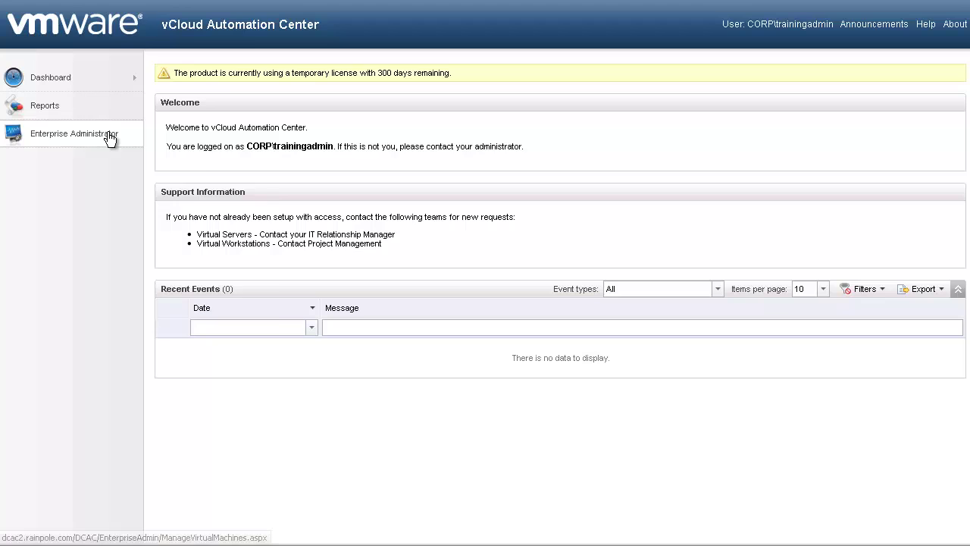
Go to Enterprise Administrator > Reservations and start a new Virtual reservation.
mouse_move(110, 138)
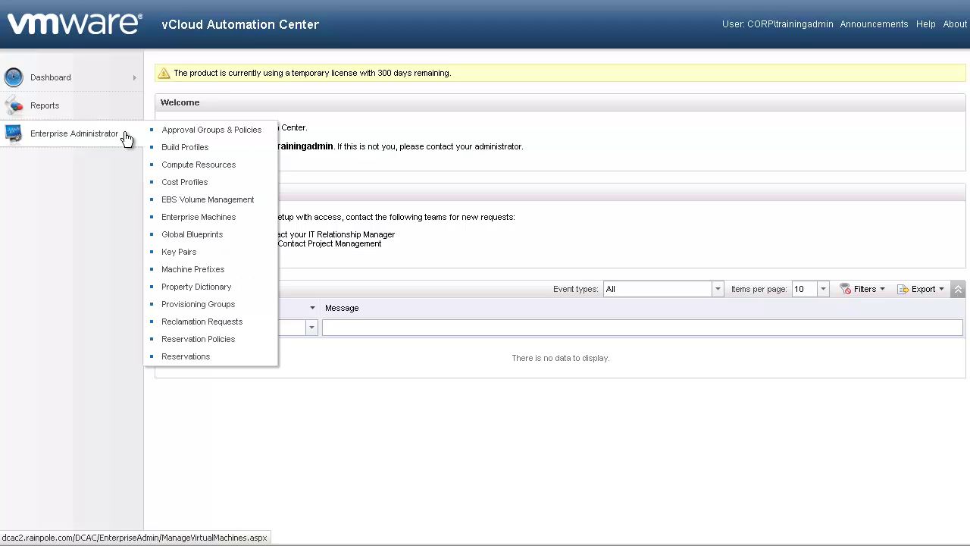
click(186, 357)
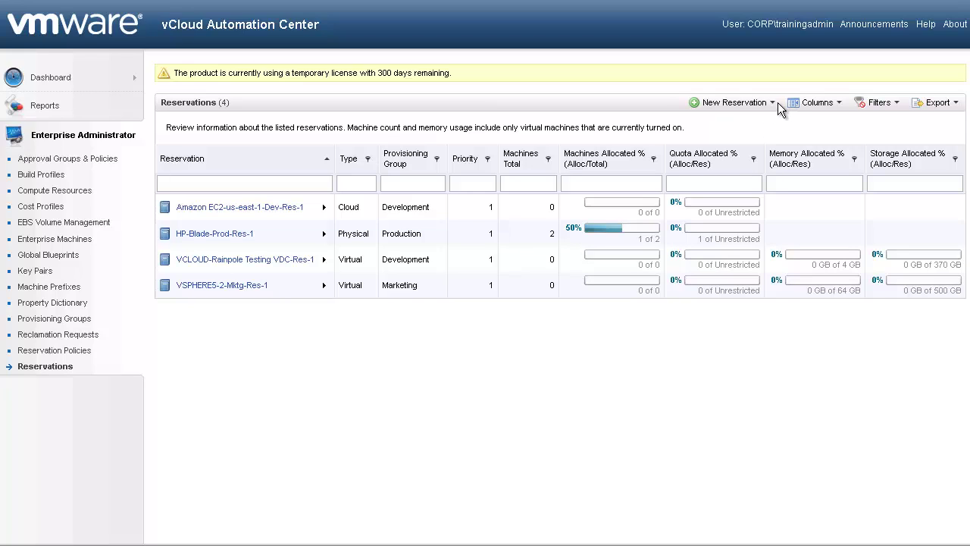
mouse_move(772, 107)
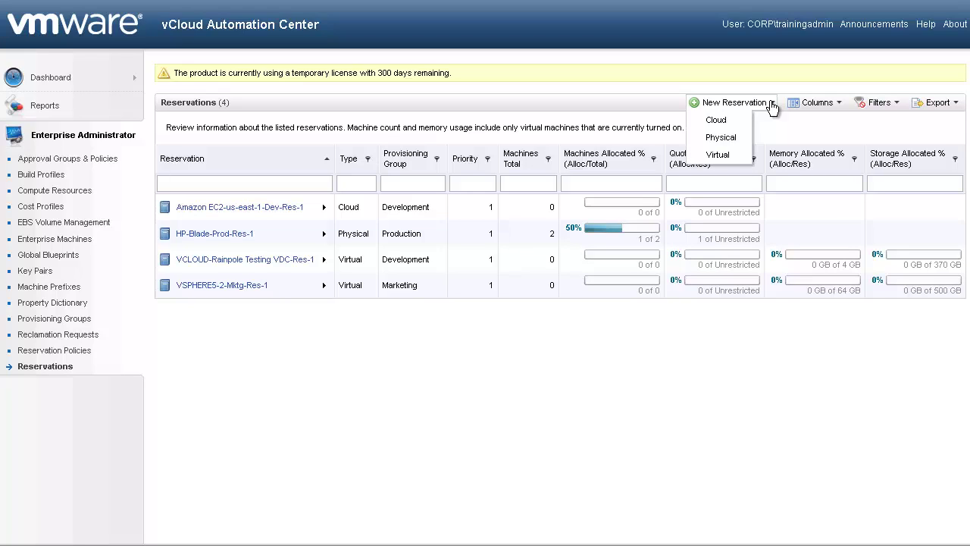
click(720, 155)
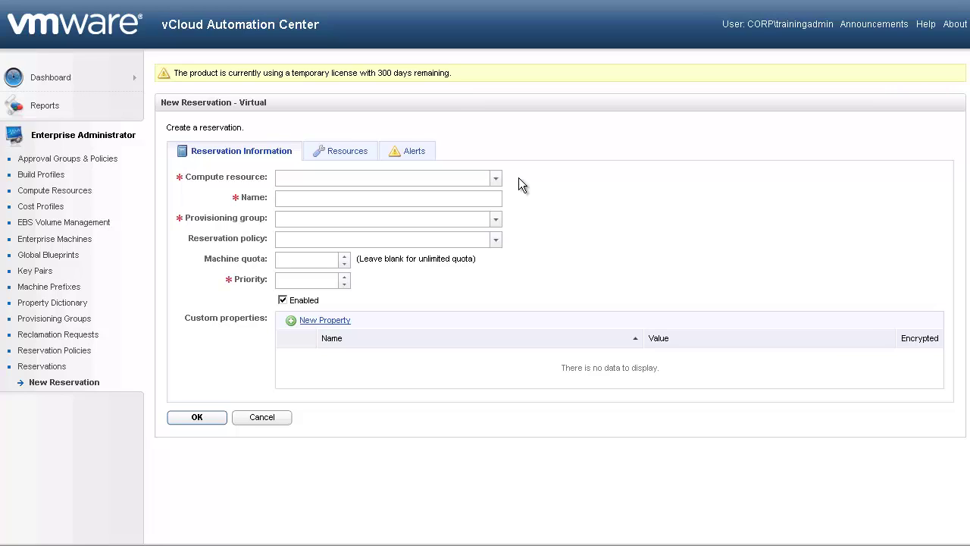
Assign compute resource VSPHERE5-2, group Field Training, policy vSphere 5.1 and priority 1.
click(495, 180)
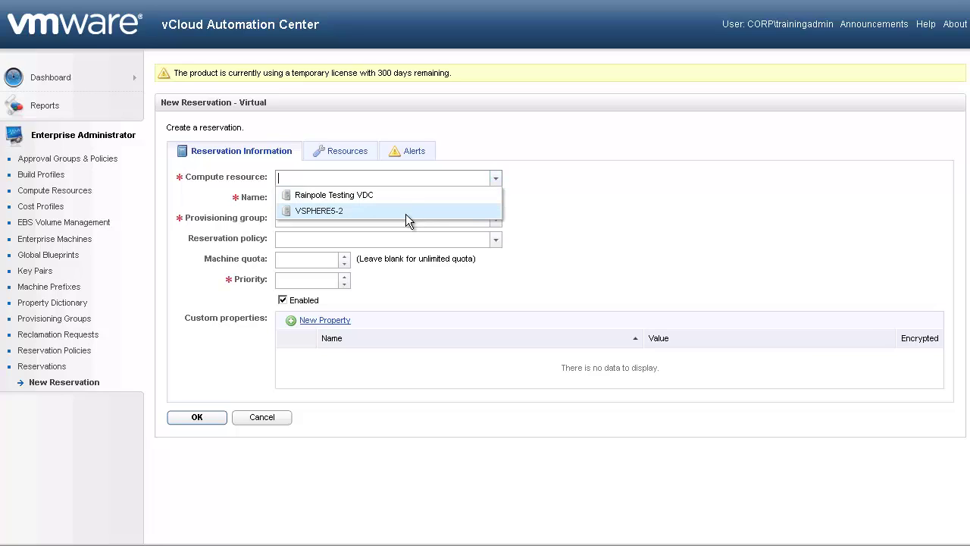
click(405, 216)
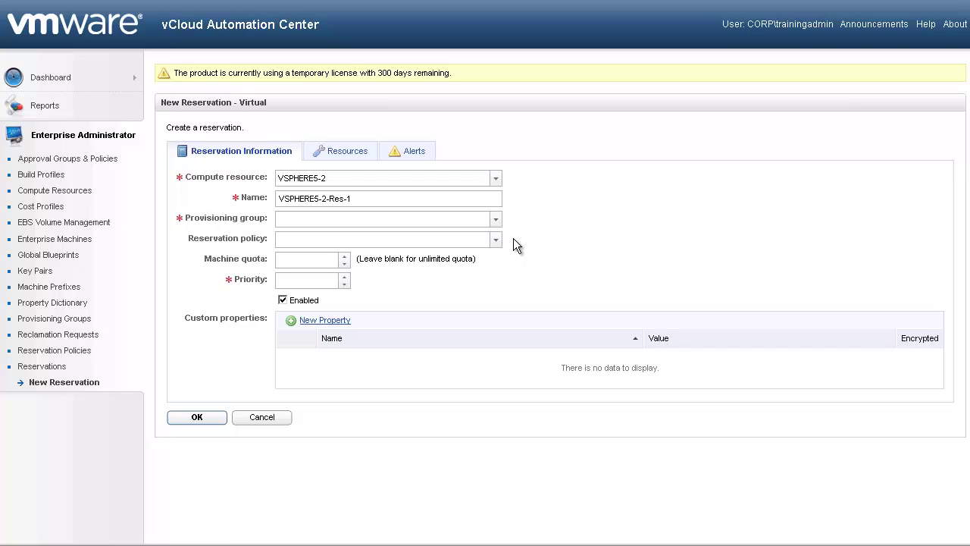
click(497, 221)
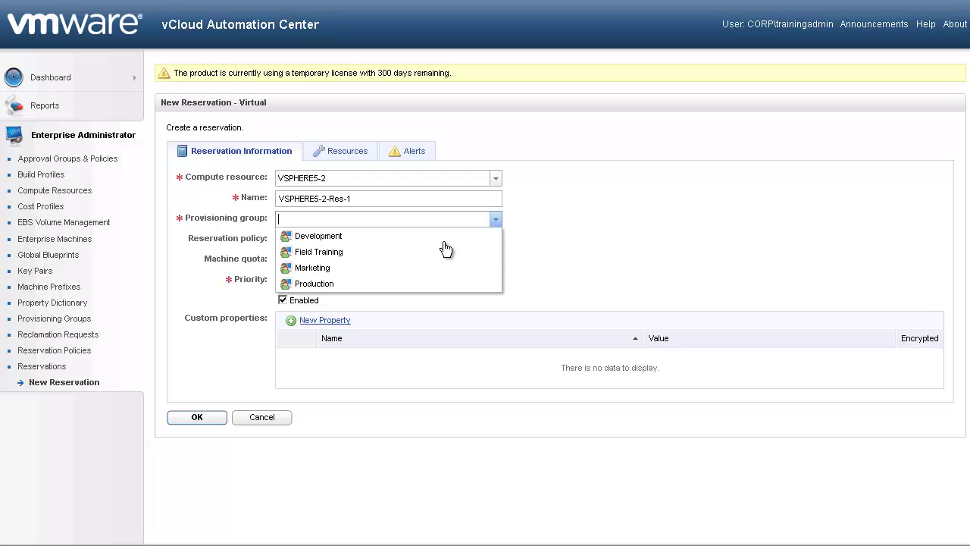
click(423, 253)
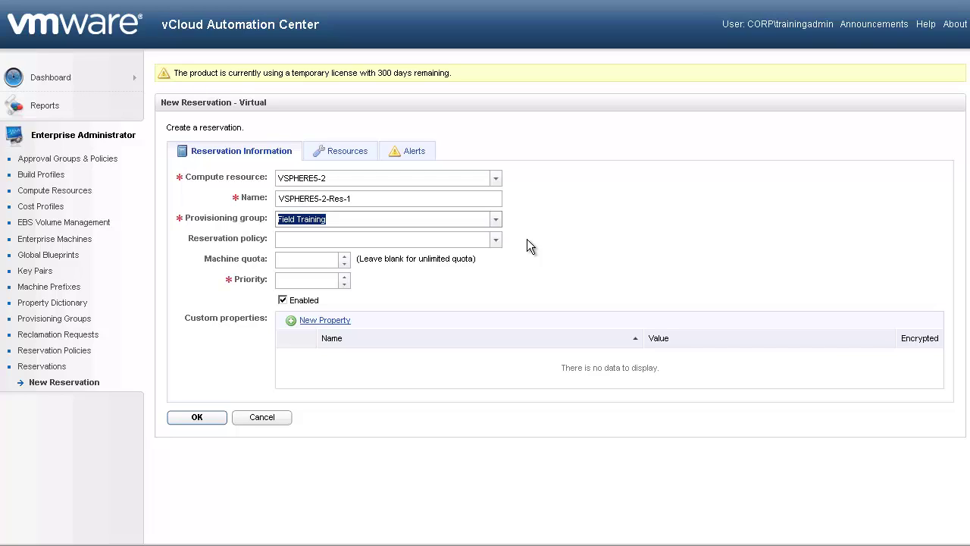
click(496, 239)
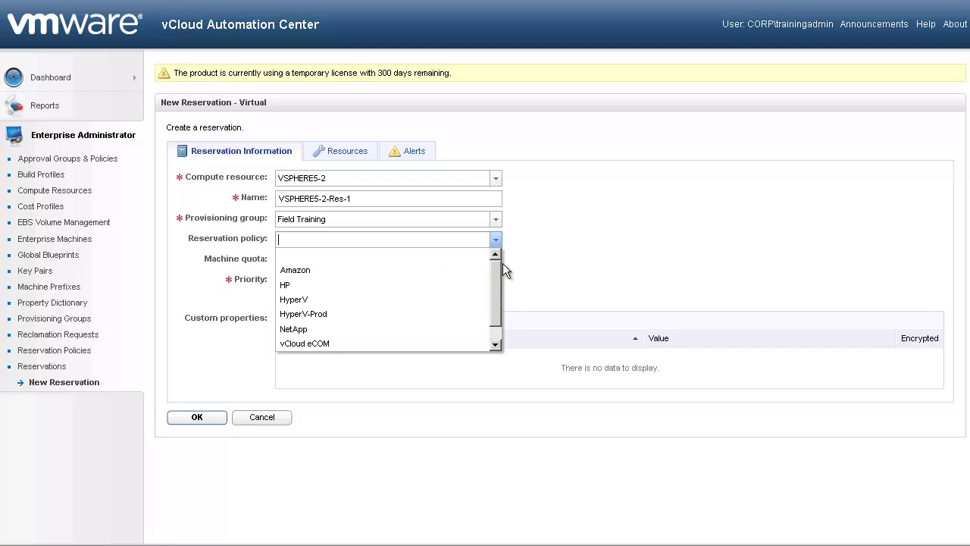
click(497, 341)
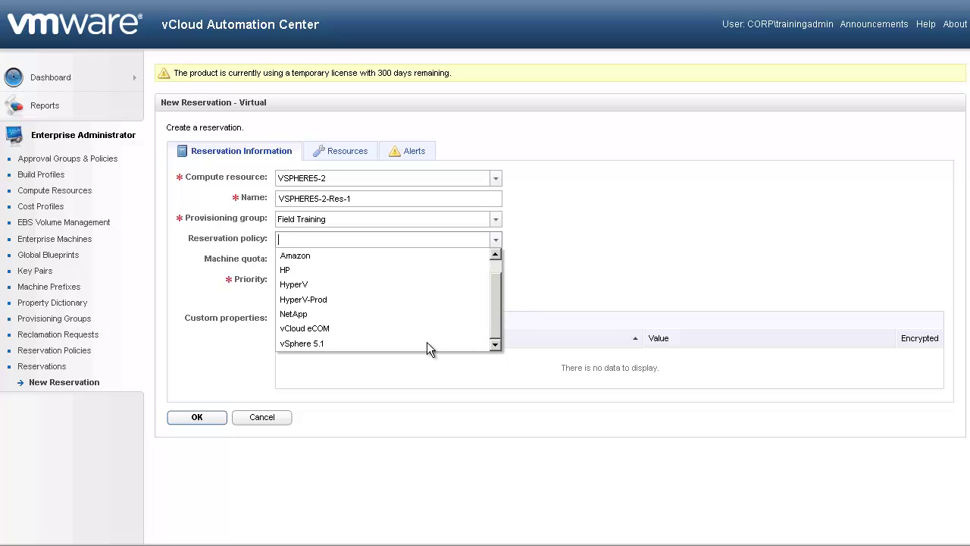
click(410, 342)
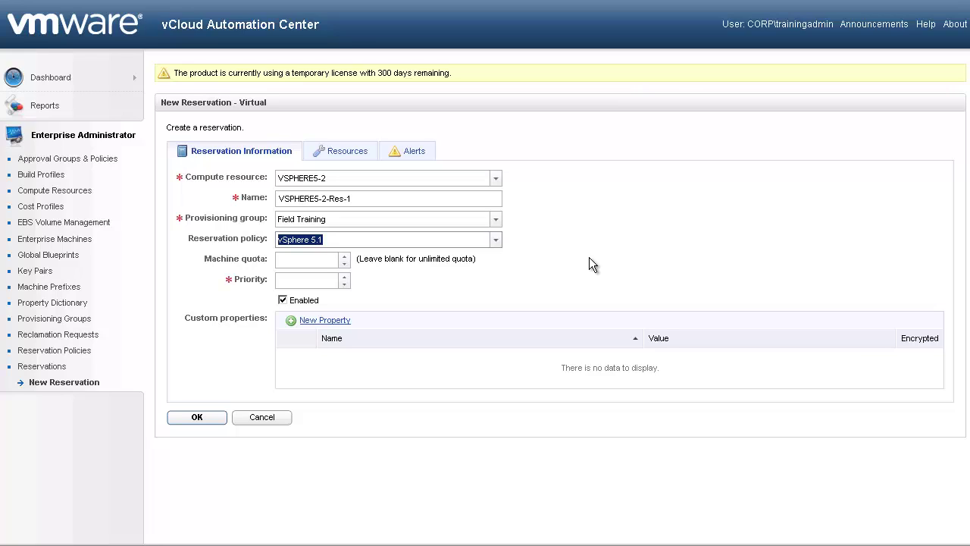
click(345, 277)
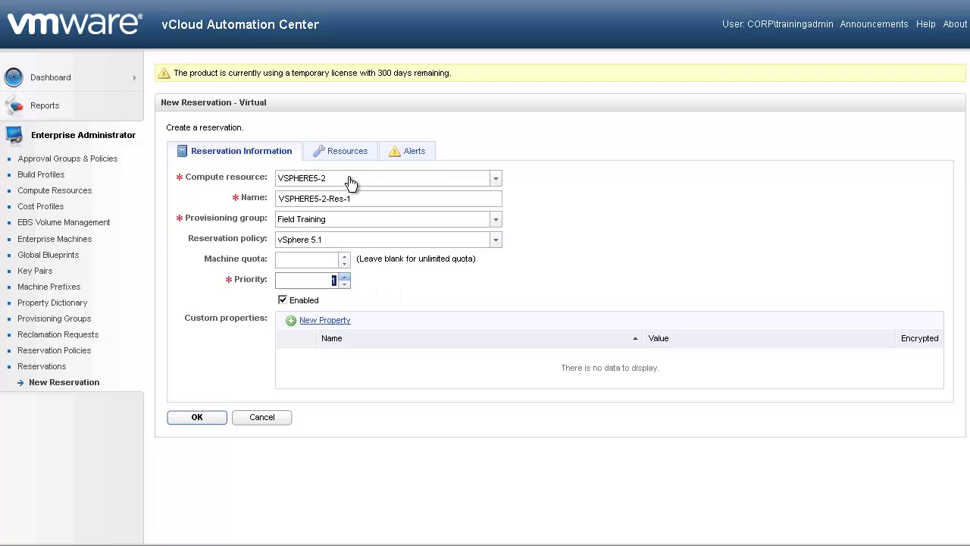
click(347, 152)
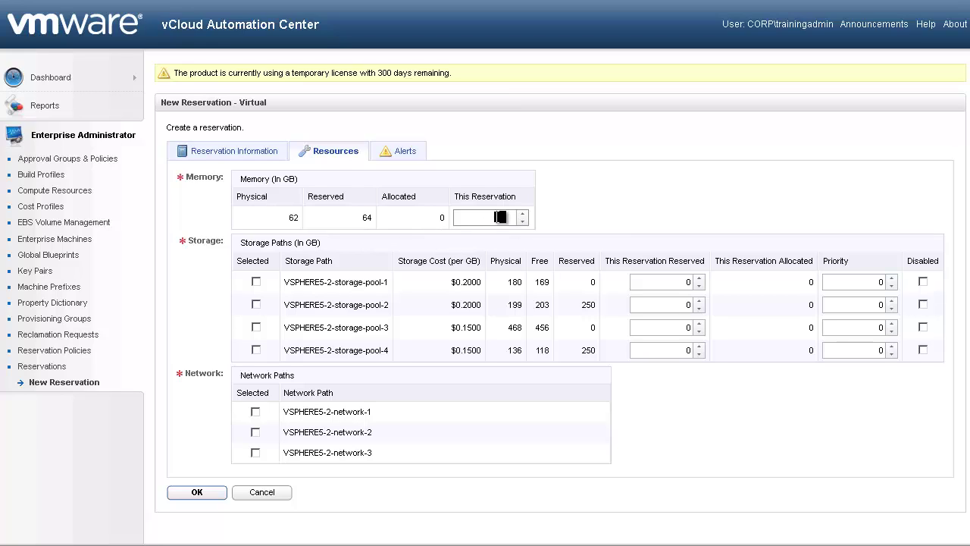
Reserve 32 GB memory, 400 GB on VSPHERE5-2-storage-pool-3 at priority 1, and VSPHERE5-2-network-1.
text(32)
click(256, 327)
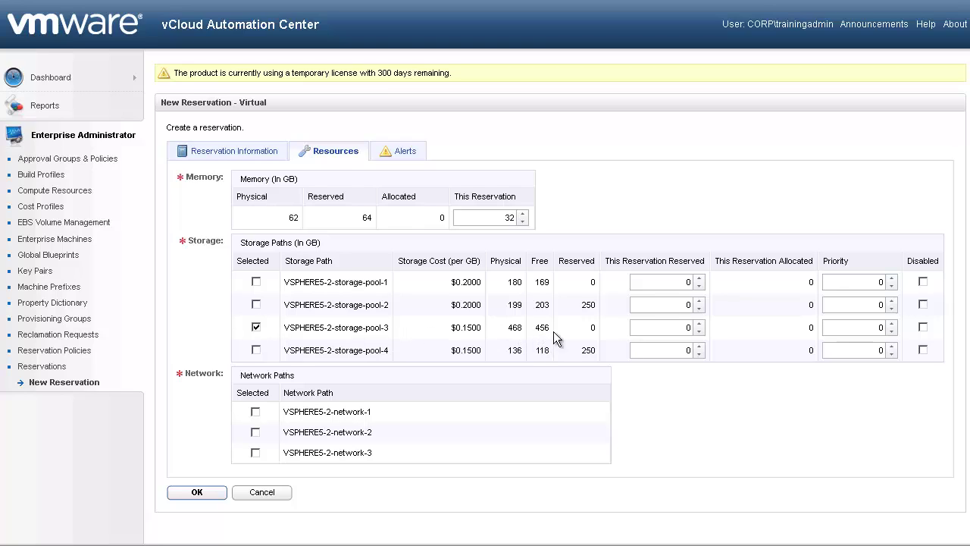
double_click(683, 327)
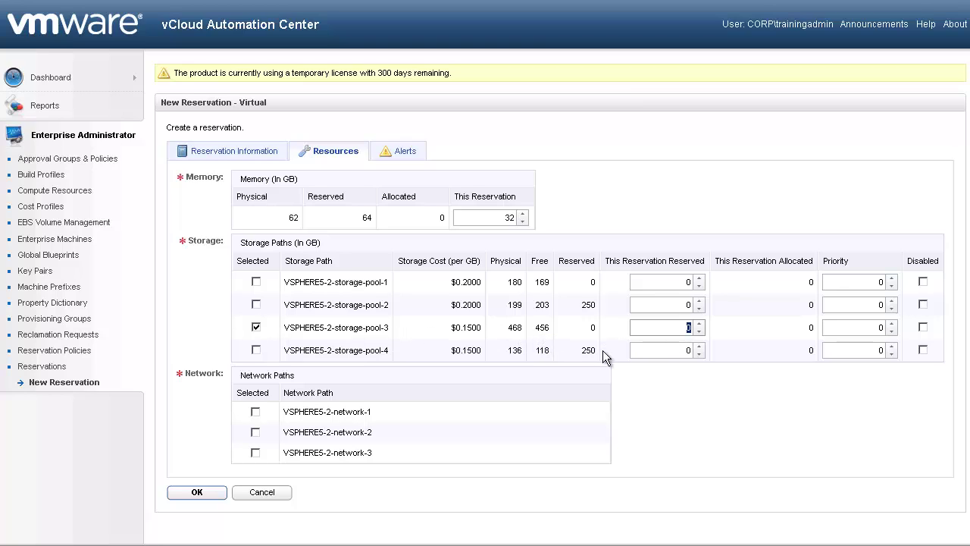
text(400)
click(892, 323)
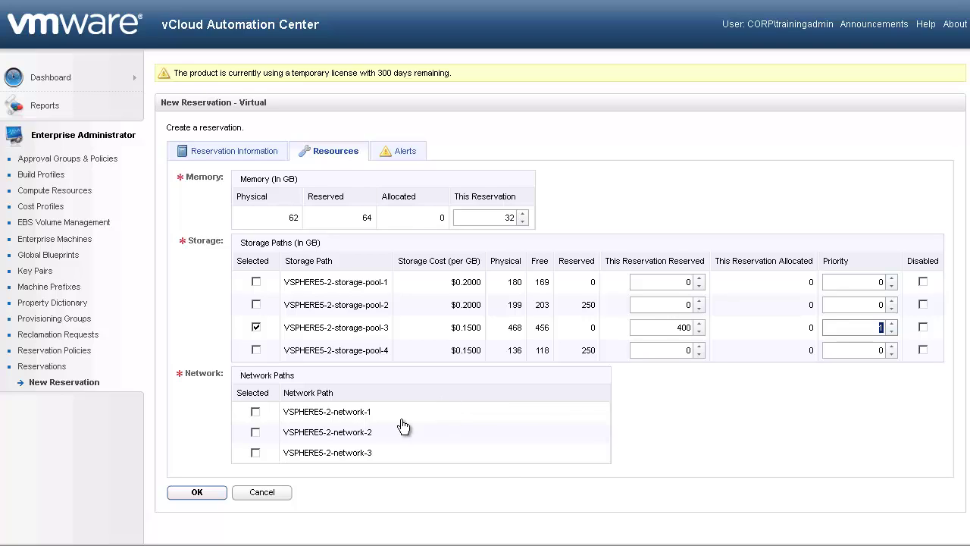
click(256, 411)
click(403, 152)
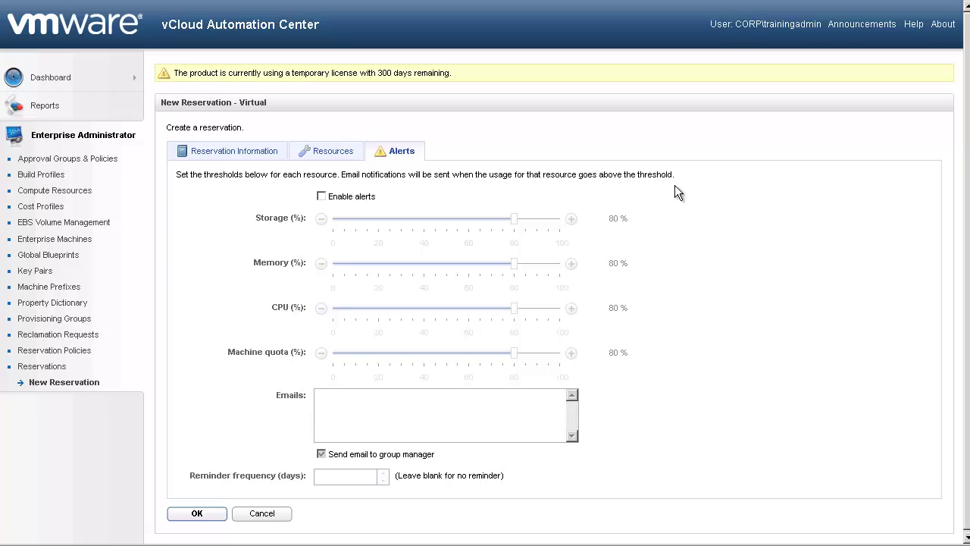
Enable usage alerts and save the virtual reservation as VSPHERE5-2-Res-1.
click(321, 196)
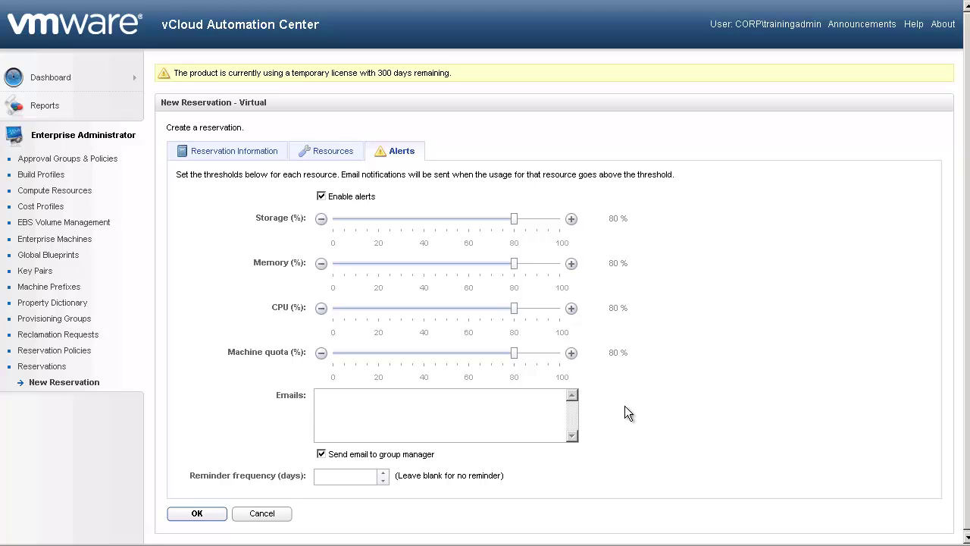
click(183, 520)
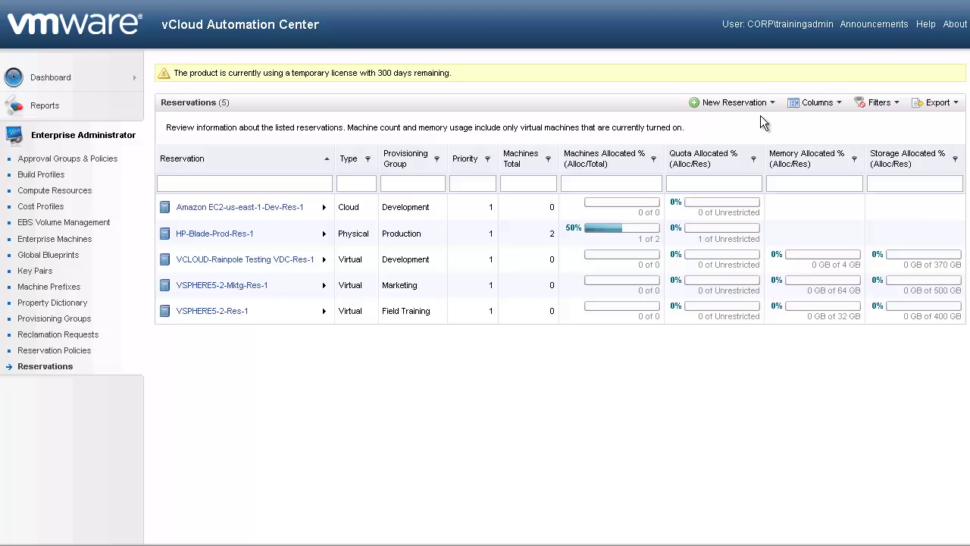
Start a new physical reservation named 'Field-physical servers' for Field Training.
click(772, 102)
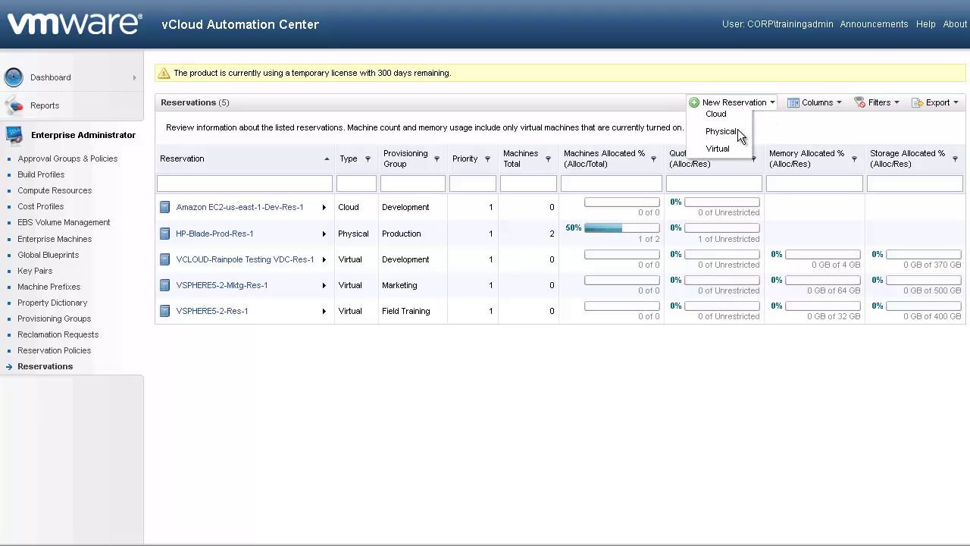
click(720, 138)
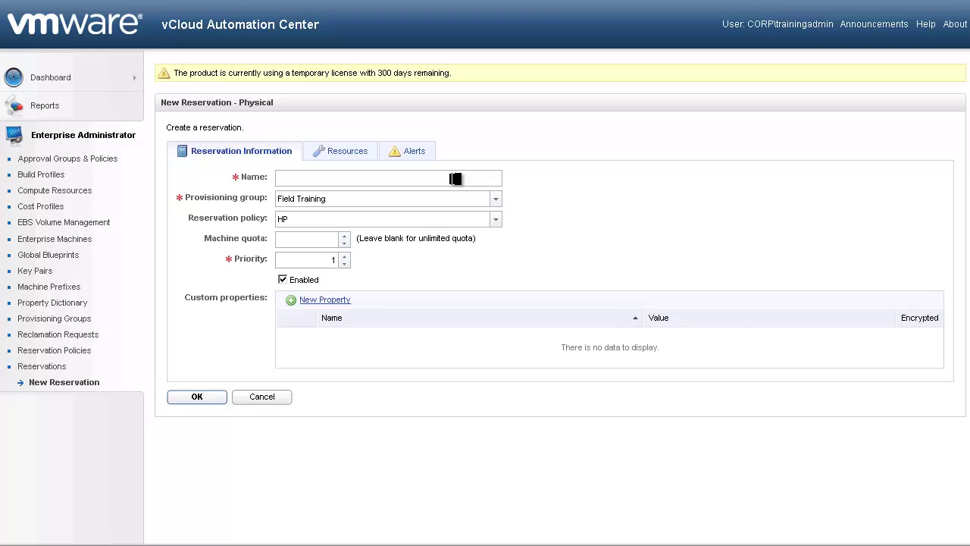
text(Field-physical servers)
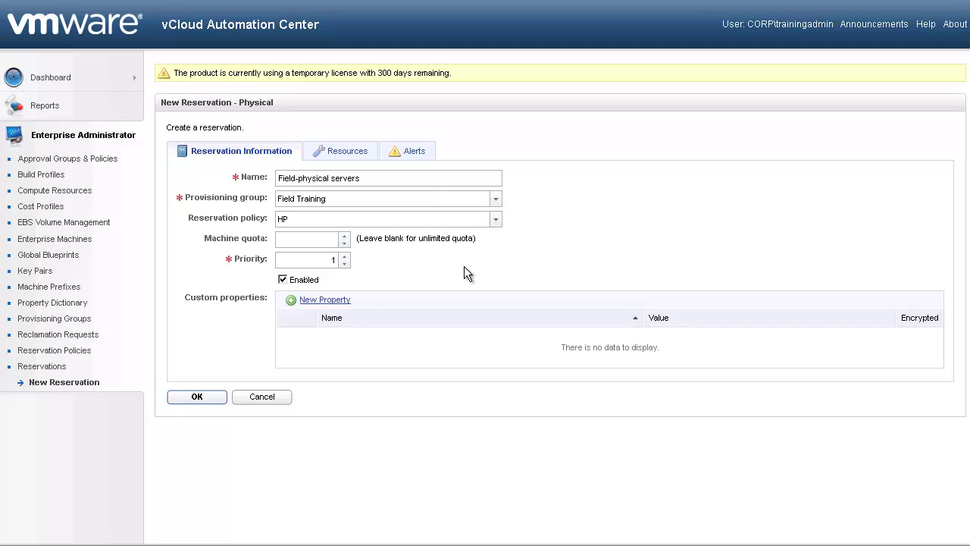
click(340, 151)
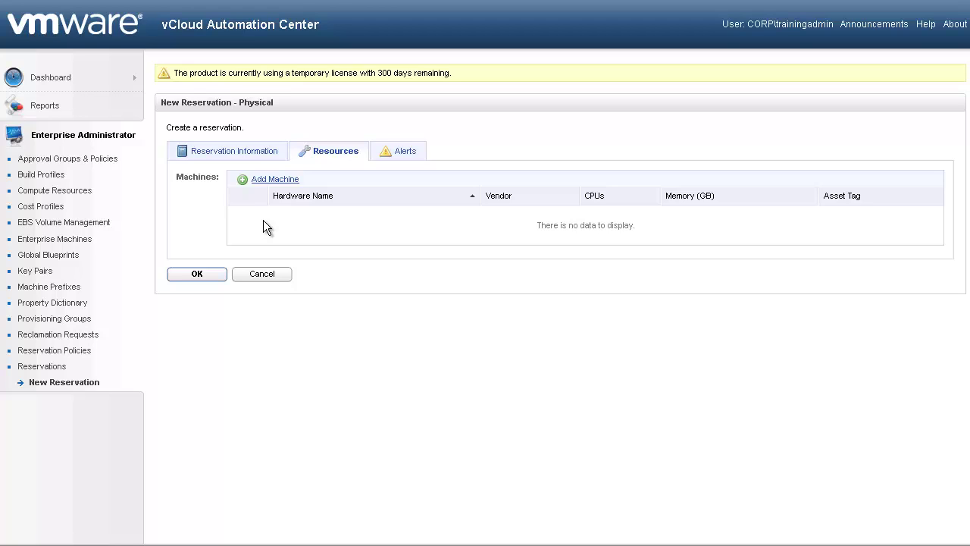
Add machines HP-Blade-2 and HP-Blade-5 to Field-physical servers and save it.
click(272, 180)
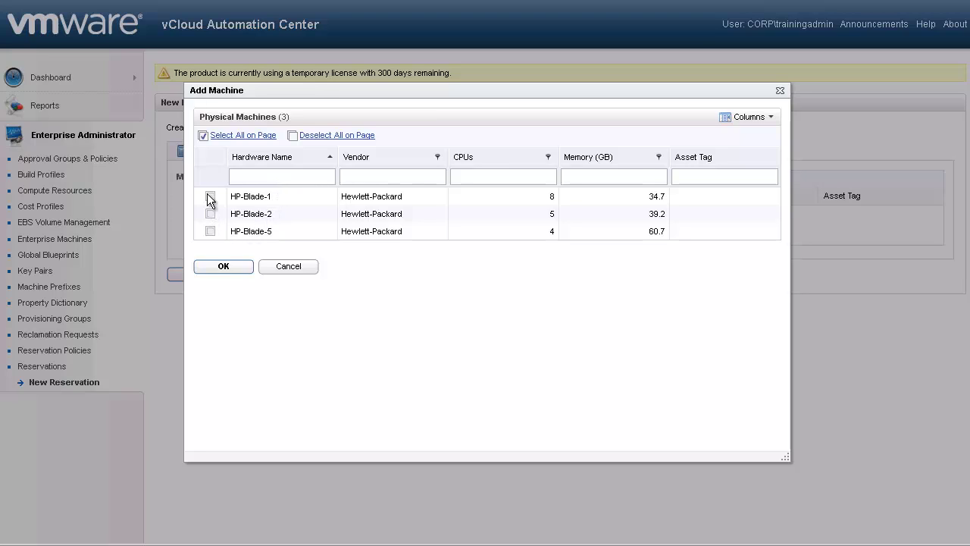
click(210, 214)
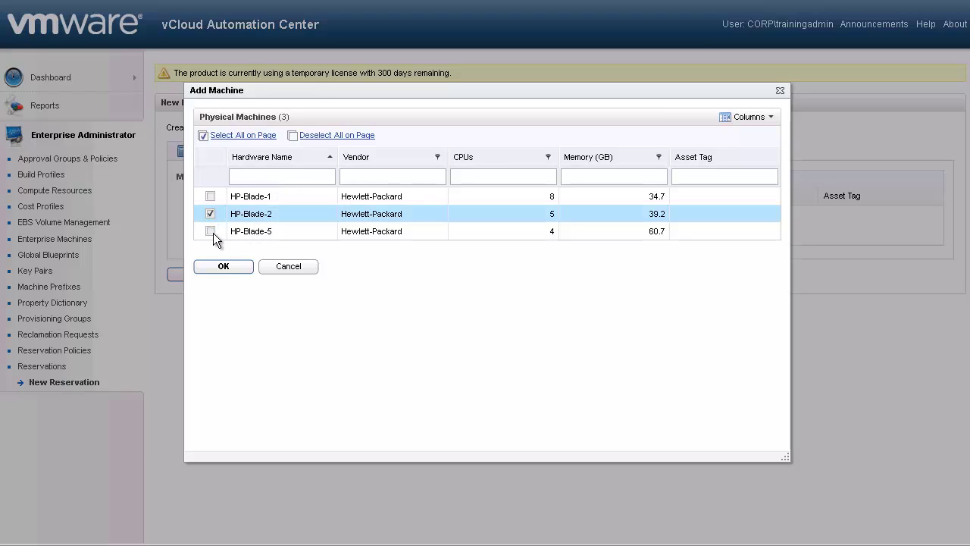
click(211, 232)
click(219, 273)
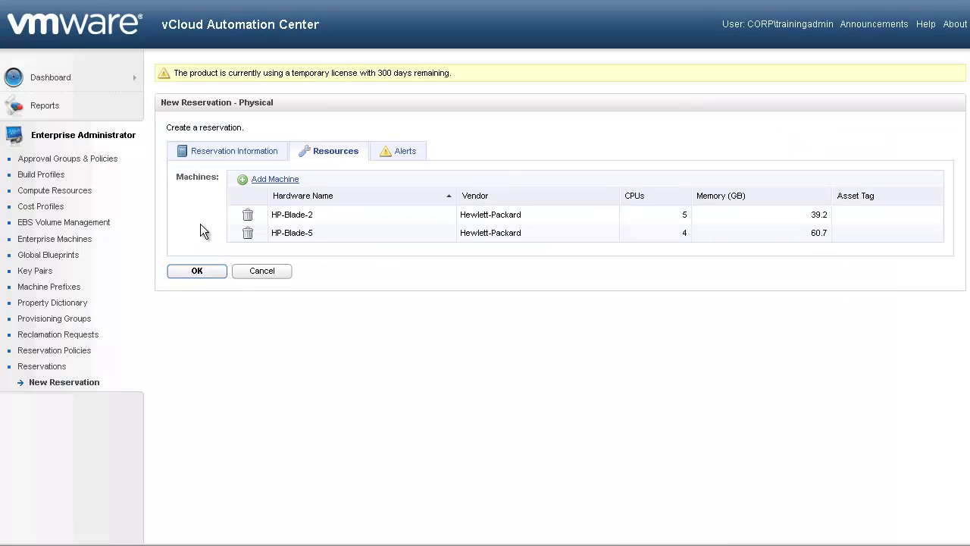
click(204, 272)
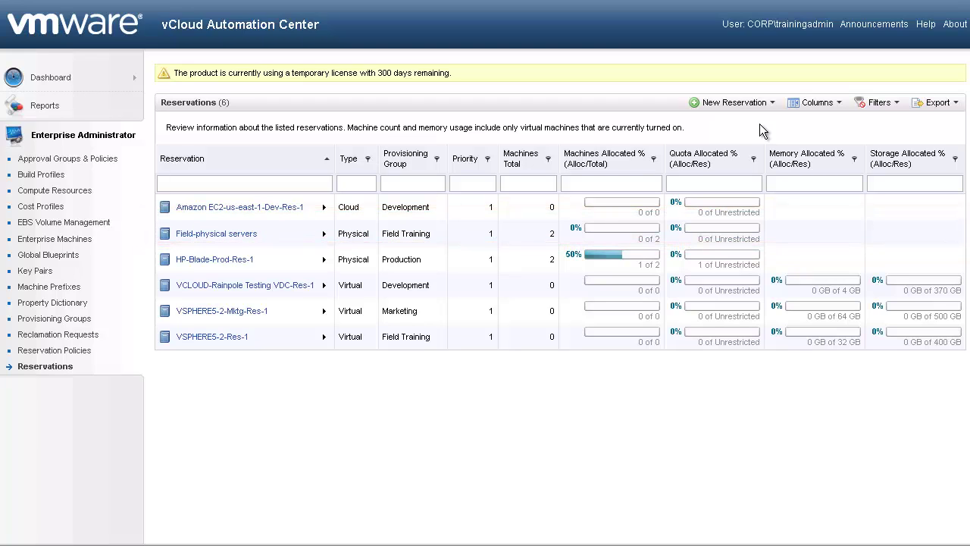
Create a cloud reservation on compute resource Amazon EC2-us-east-1 and save it.
click(773, 110)
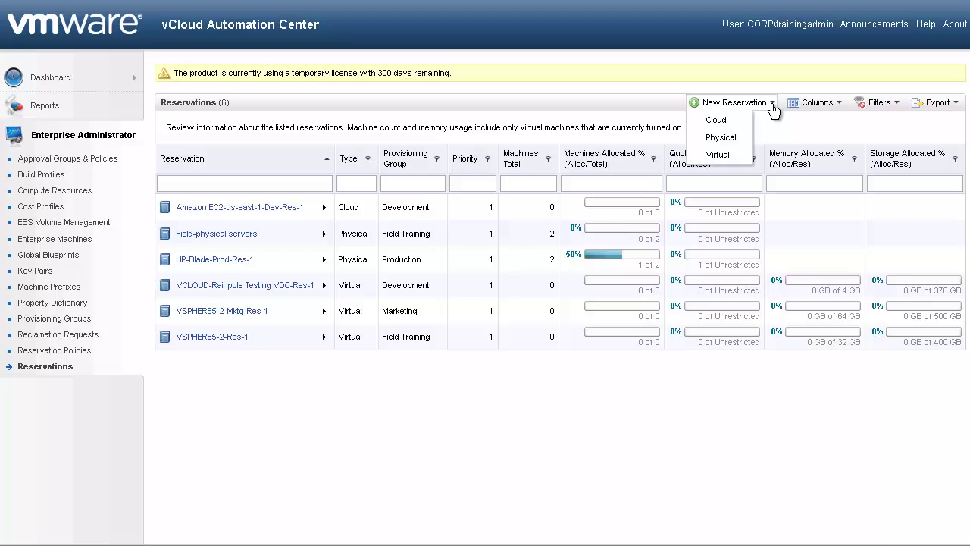
click(721, 121)
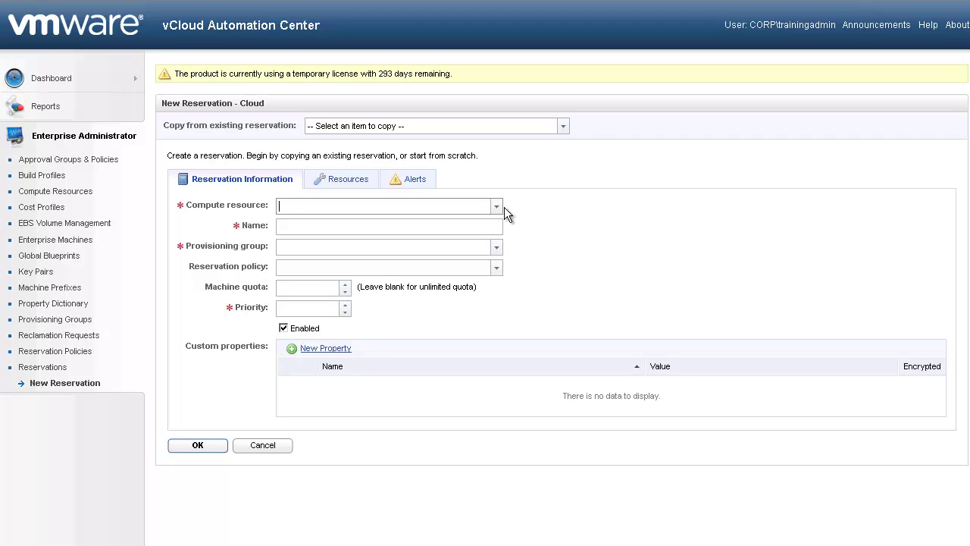
click(496, 206)
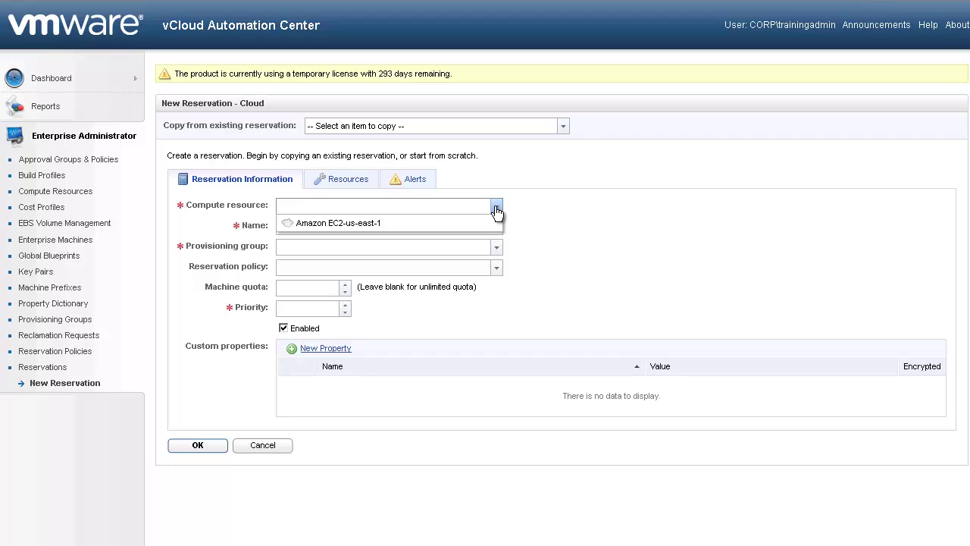
click(456, 226)
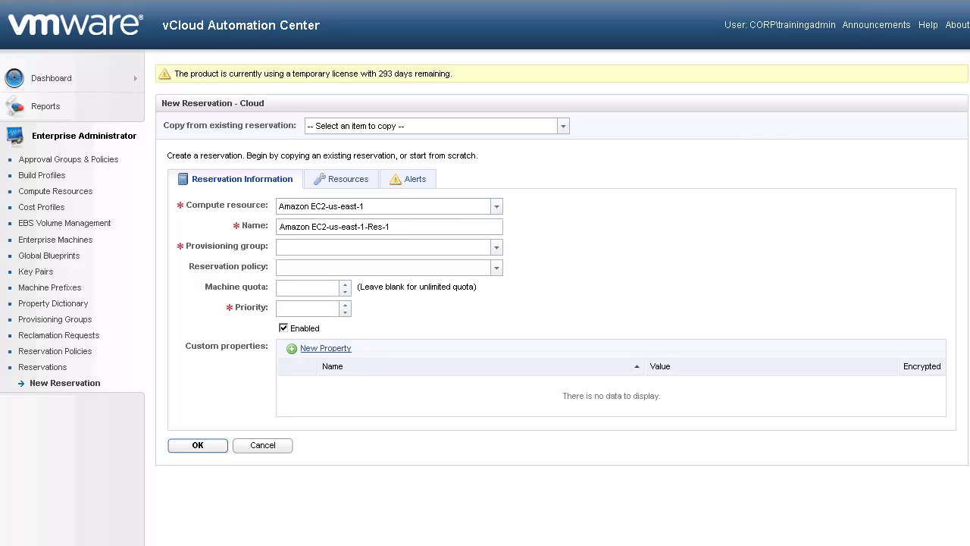
click(341, 179)
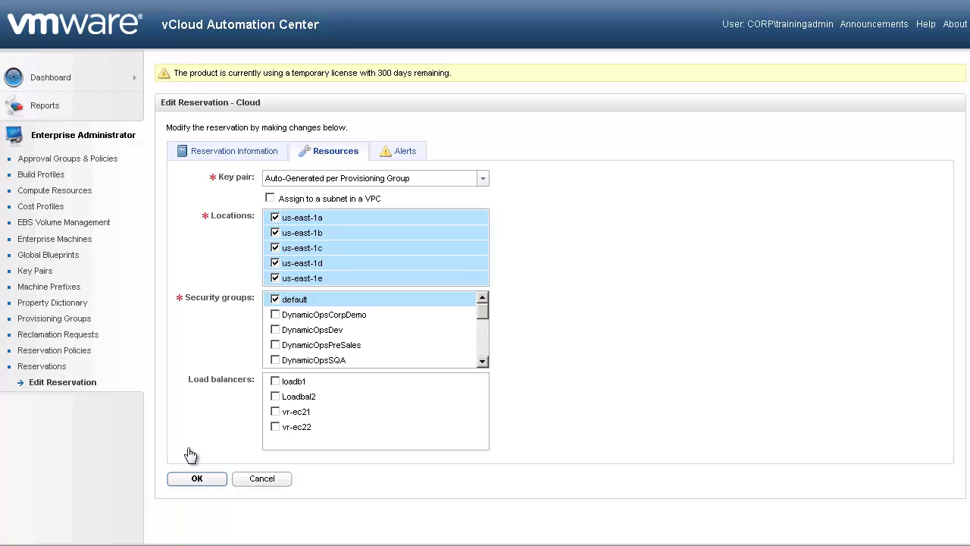
click(200, 479)
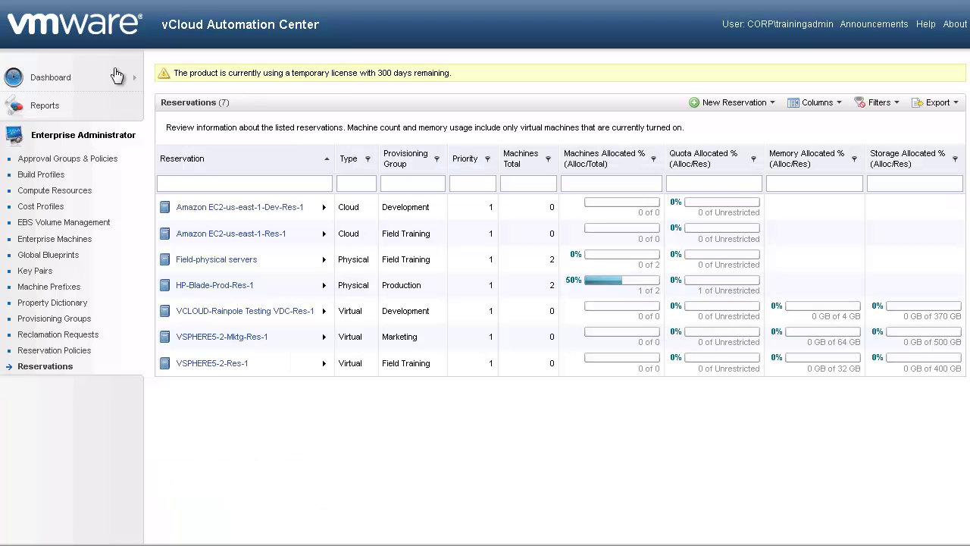